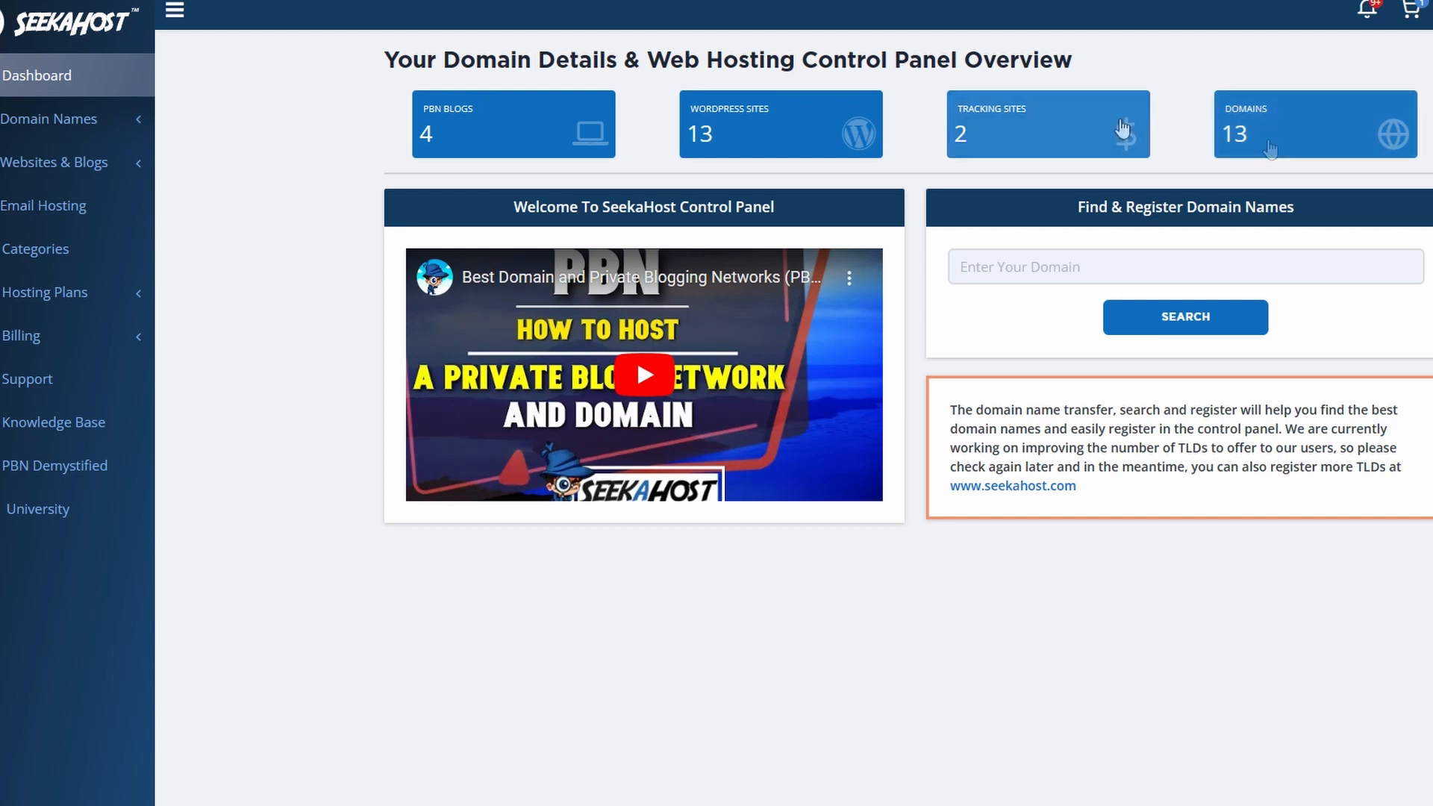
Step: Look over the tracking sites list, the management options of jdogofficial.com and the available hosting plan types
{"action": "left_click", "coordinate": [1022, 140]}
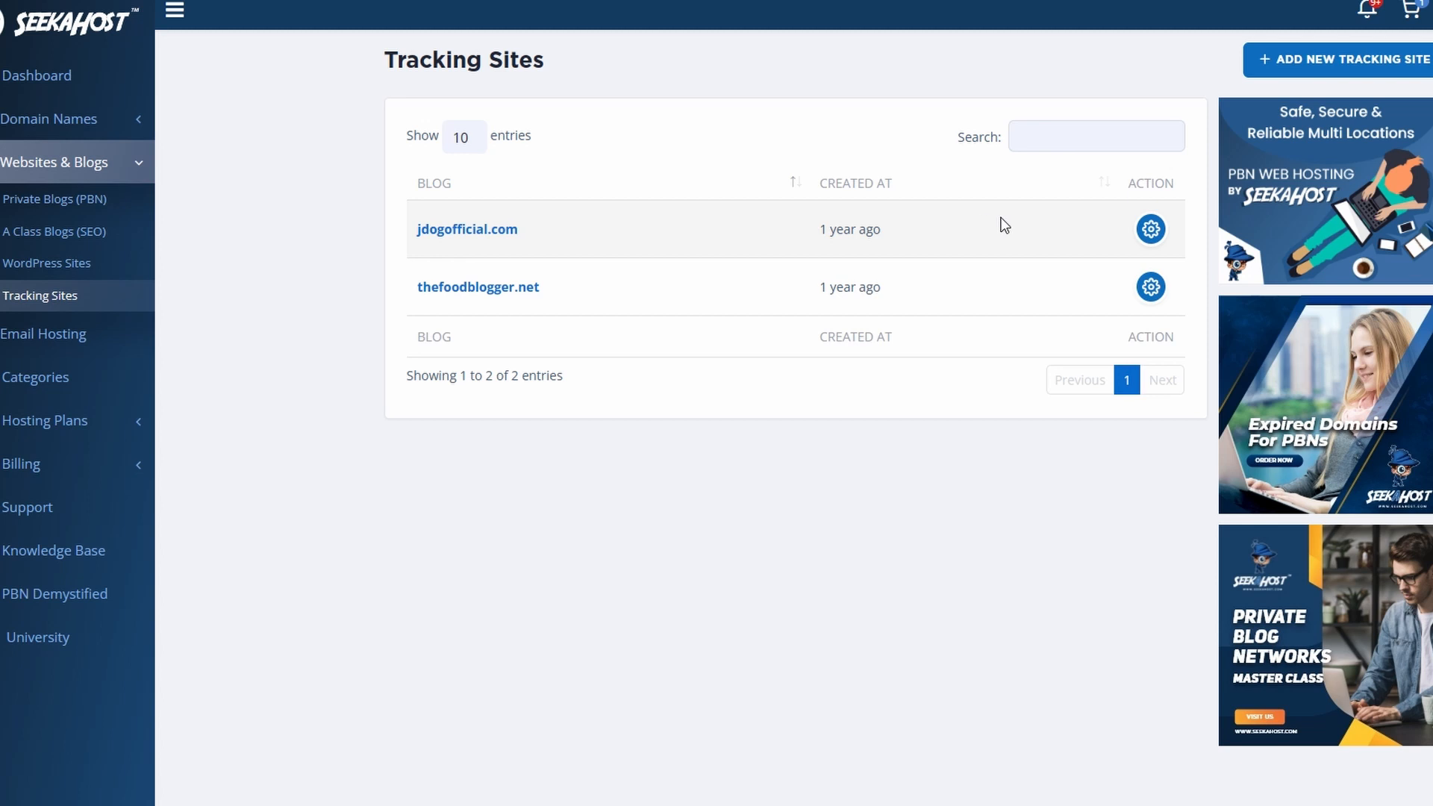
{"action": "left_click", "coordinate": [1149, 229]}
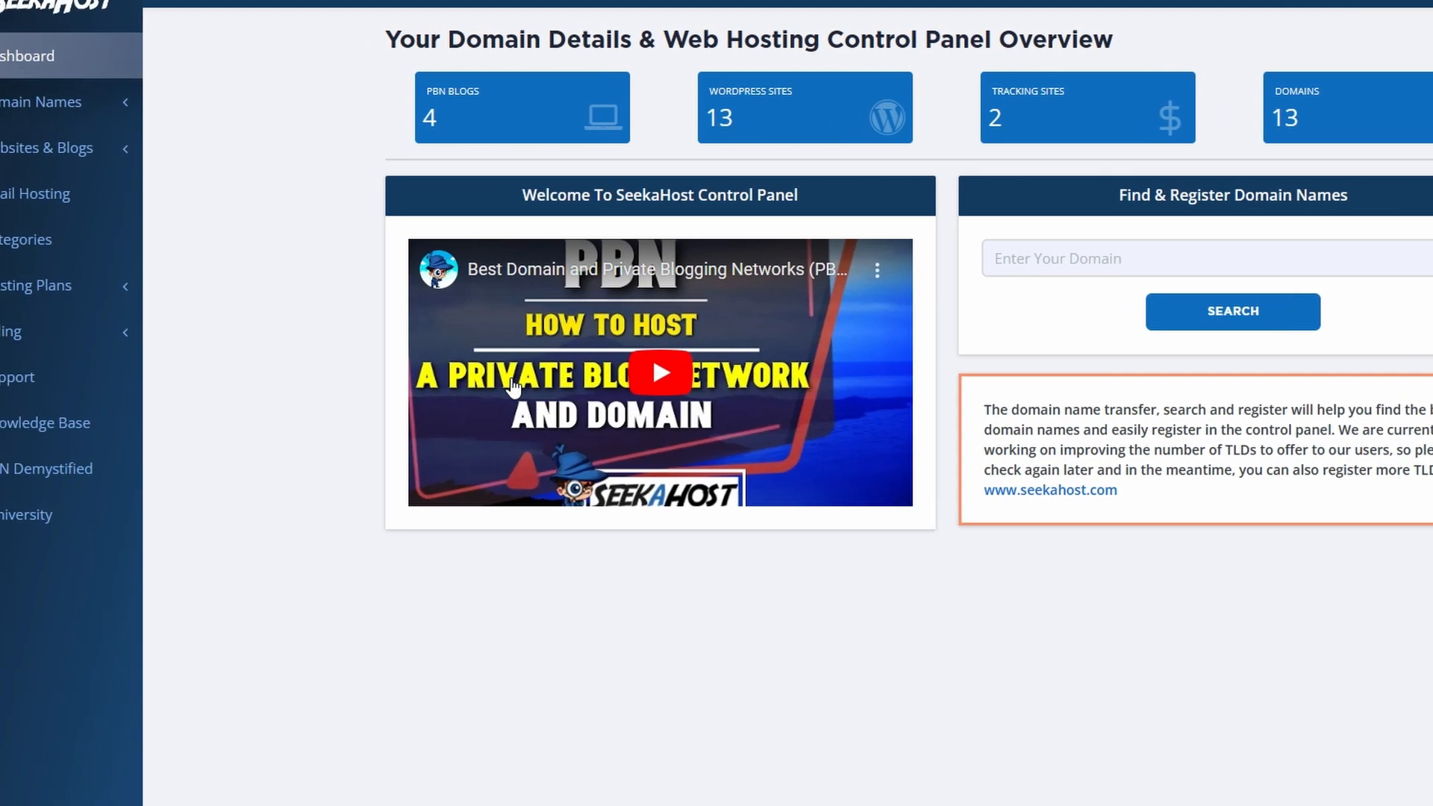
{"action": "left_click", "coordinate": [160, 285]}
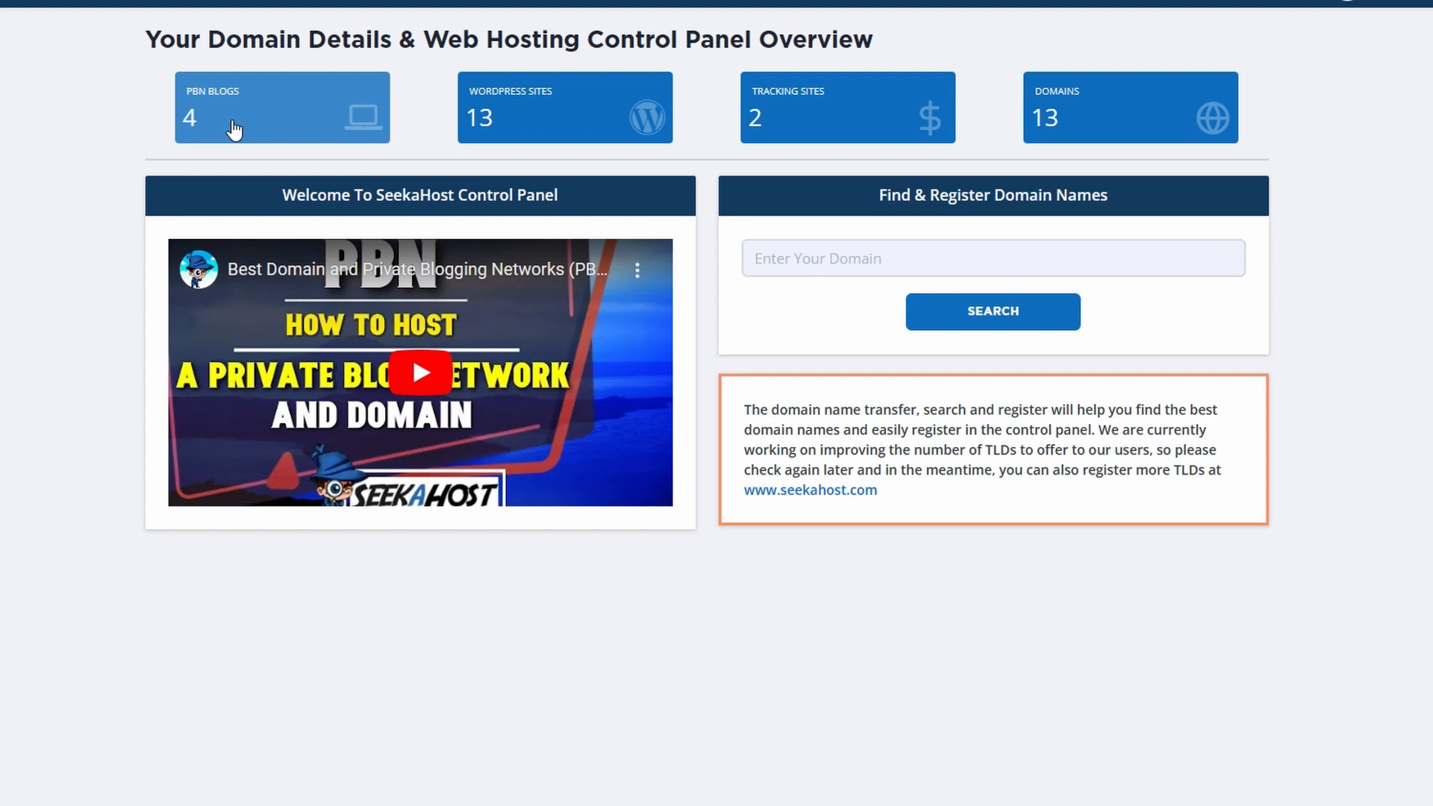
Step: Create a new PBN blog on globalworldnewsgroup.com with the category Blog and the title Global News
{"action": "left_click", "coordinate": [235, 129]}
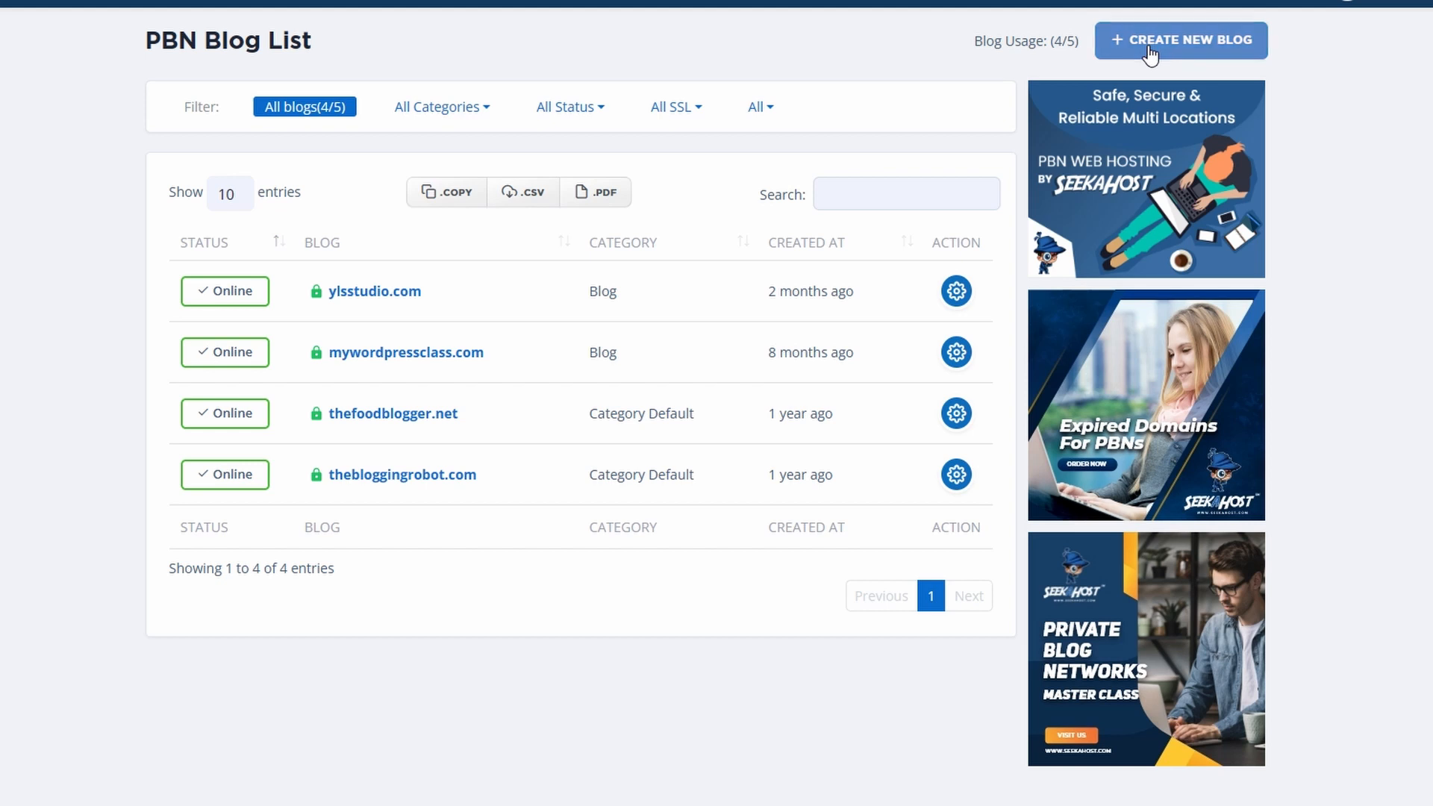
{"action": "left_click", "coordinate": [1151, 54]}
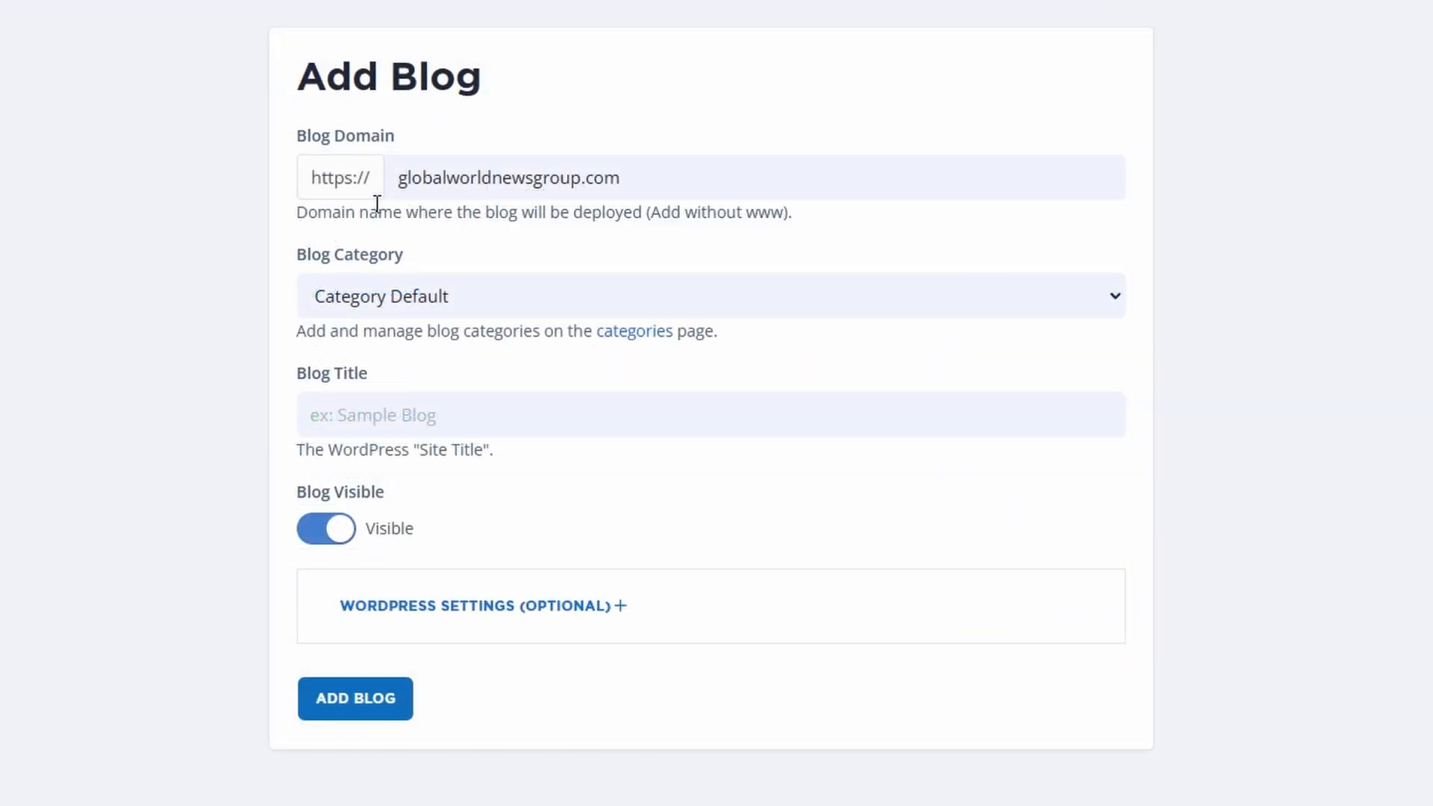
{"action": "left_click", "coordinate": [460, 297]}
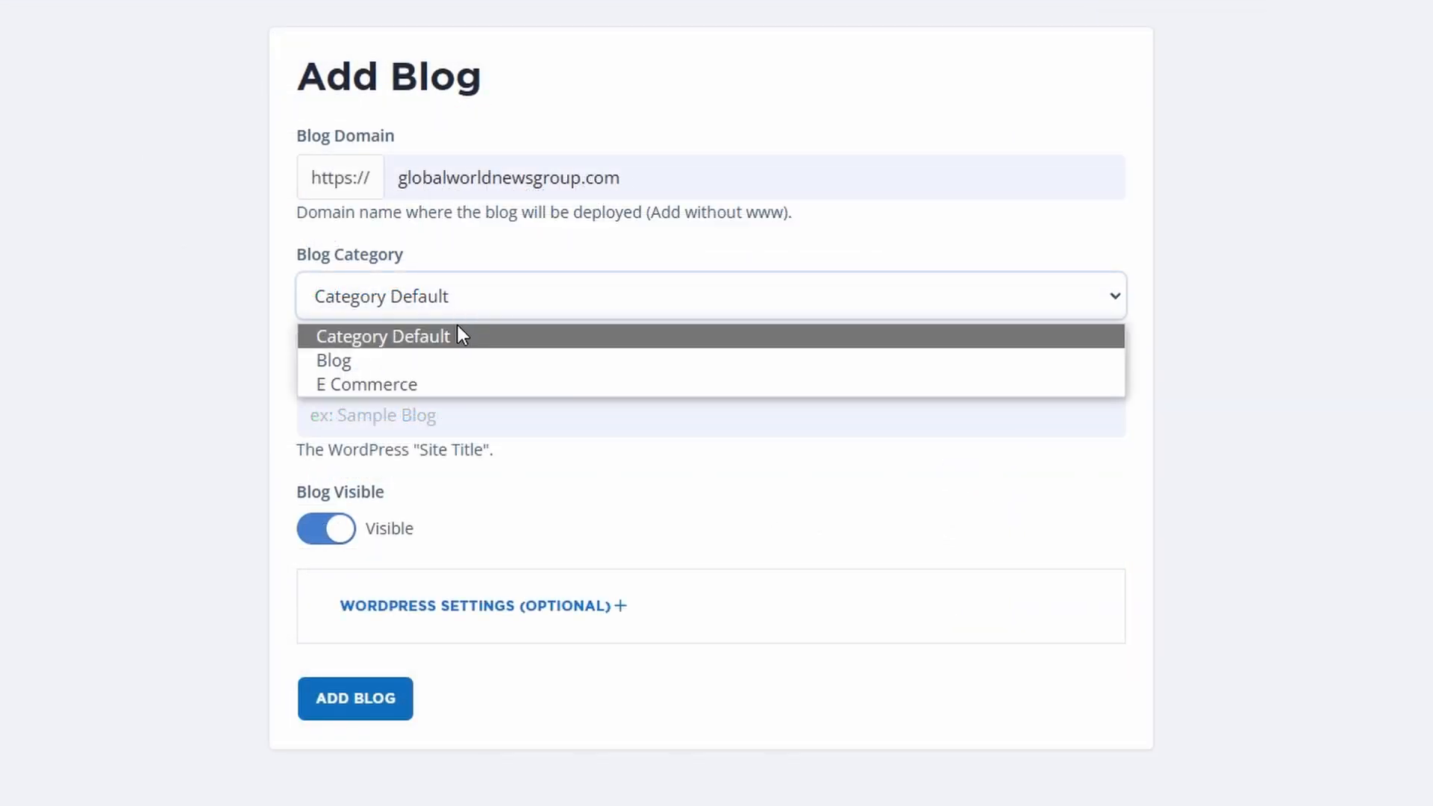
{"action": "left_click", "coordinate": [451, 360]}
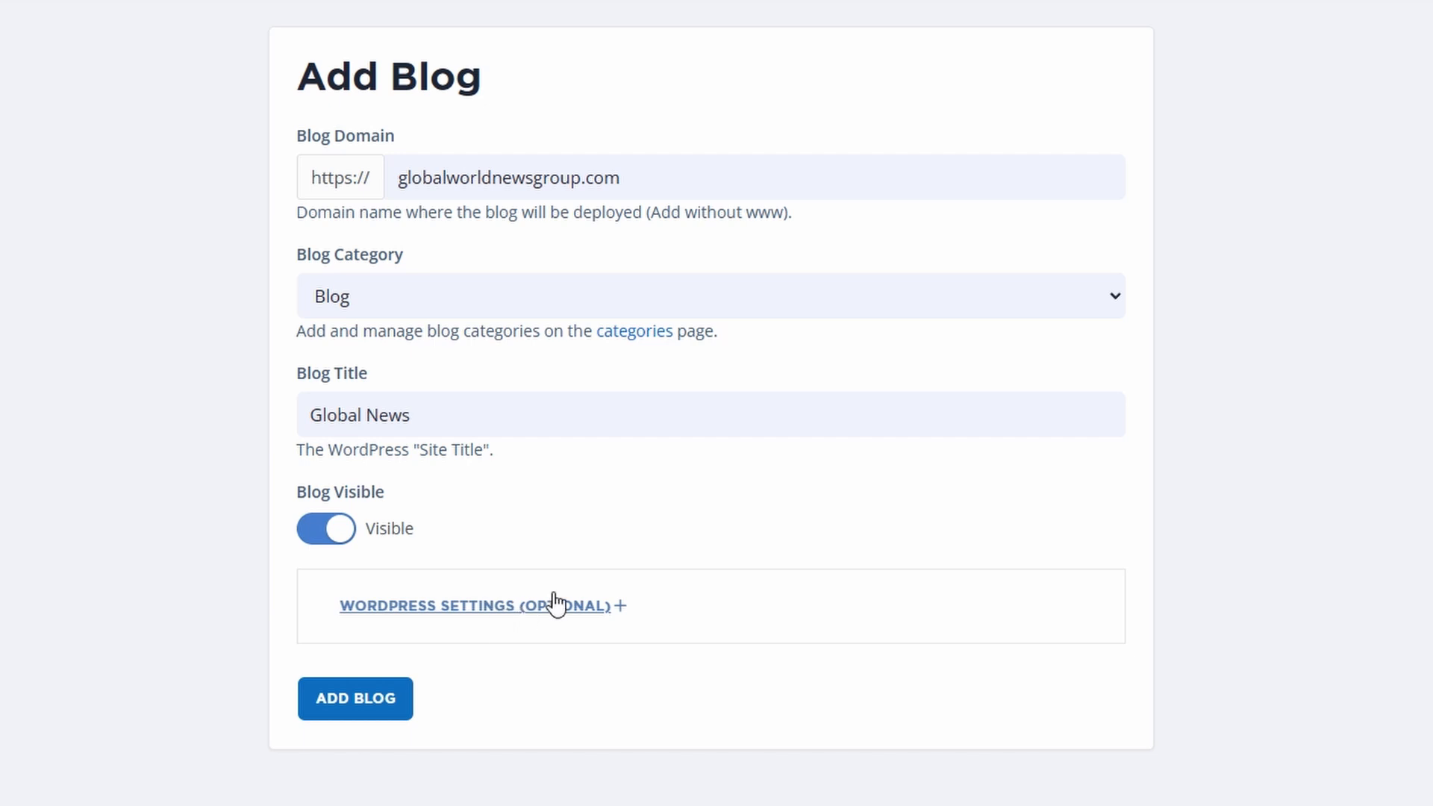
{"action": "left_click", "coordinate": [362, 717]}
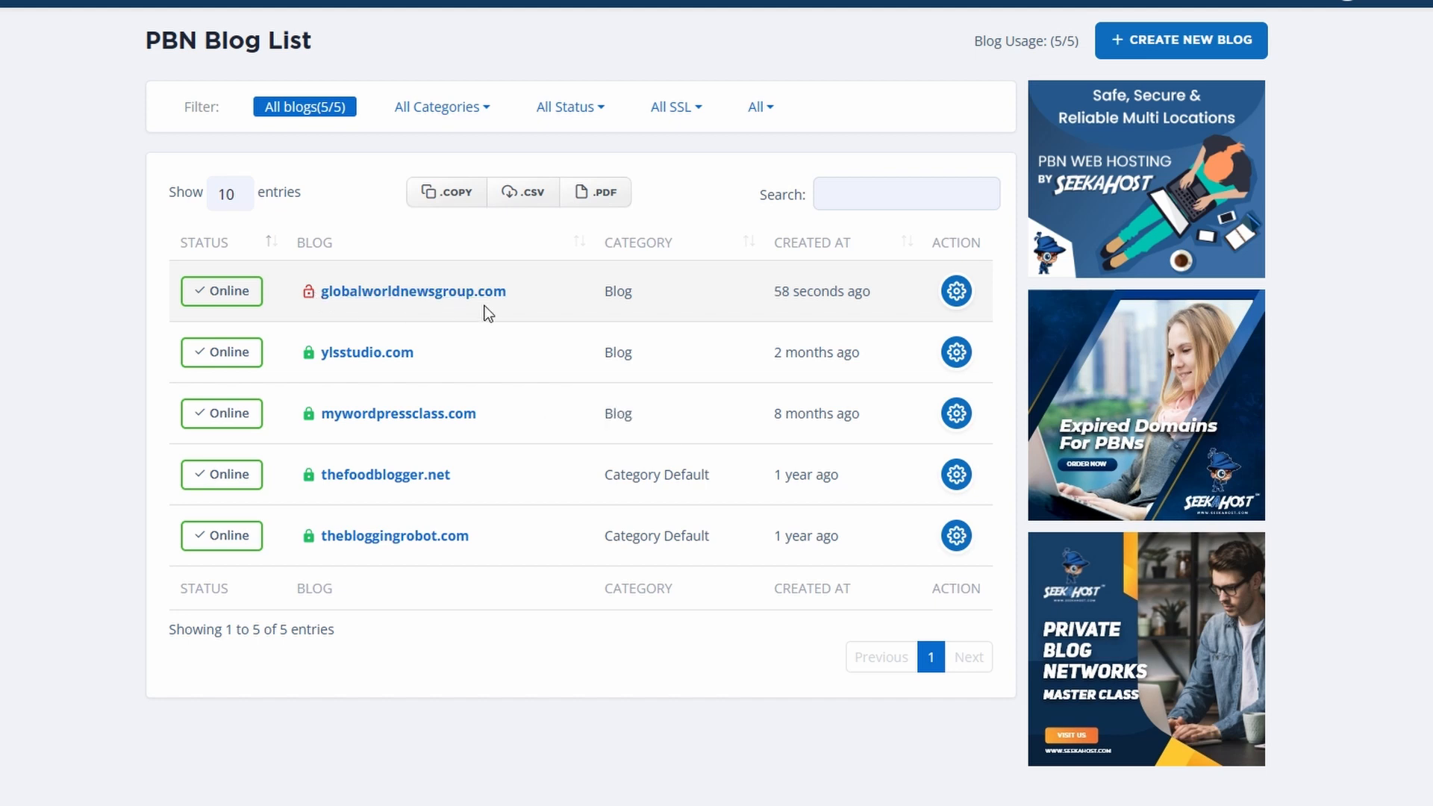
Step: Look up the new blog's IP and nameserver details, and open the nameserver settings of the globalworldnewsgroup.com domain
{"action": "left_click", "coordinate": [956, 291]}
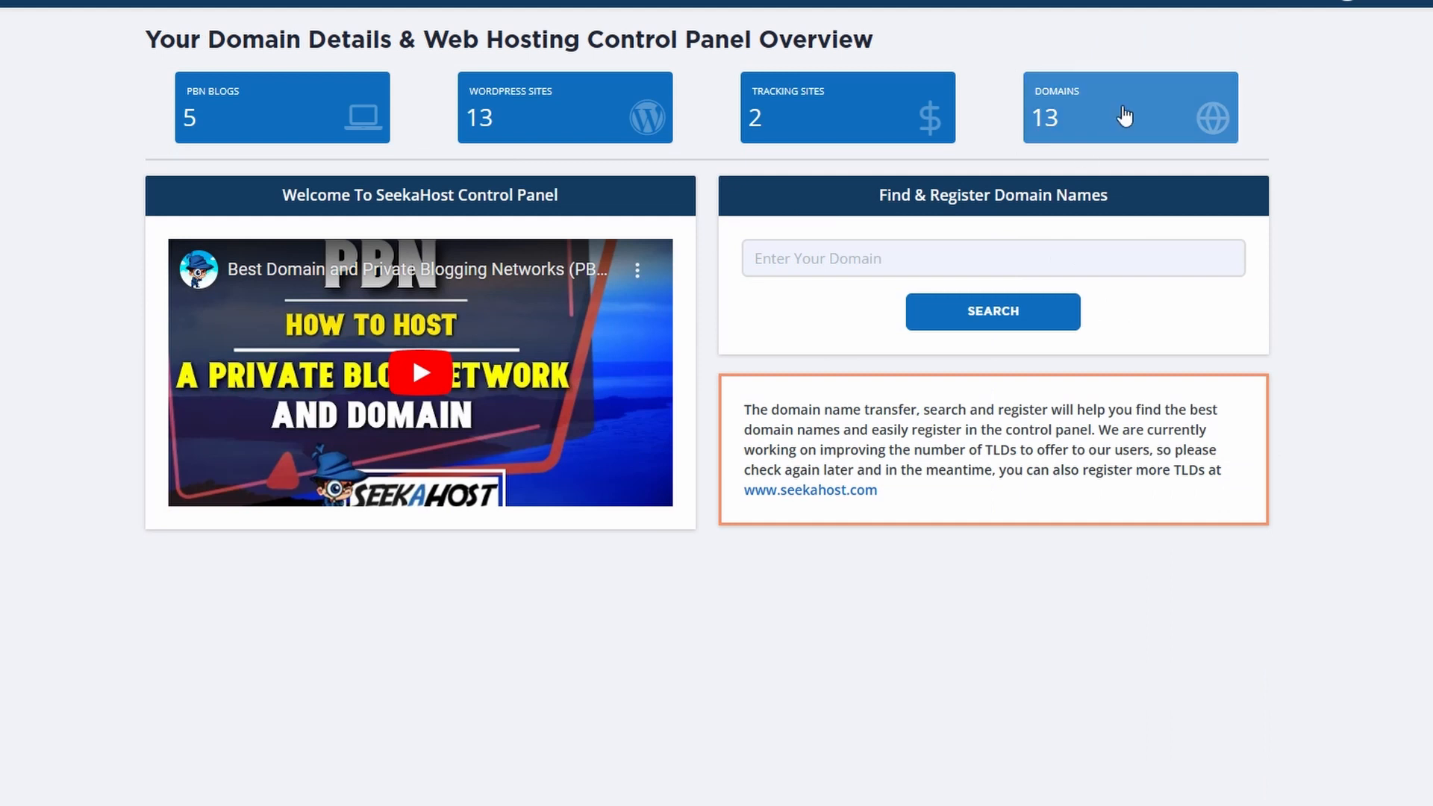
{"action": "left_click", "coordinate": [1125, 118]}
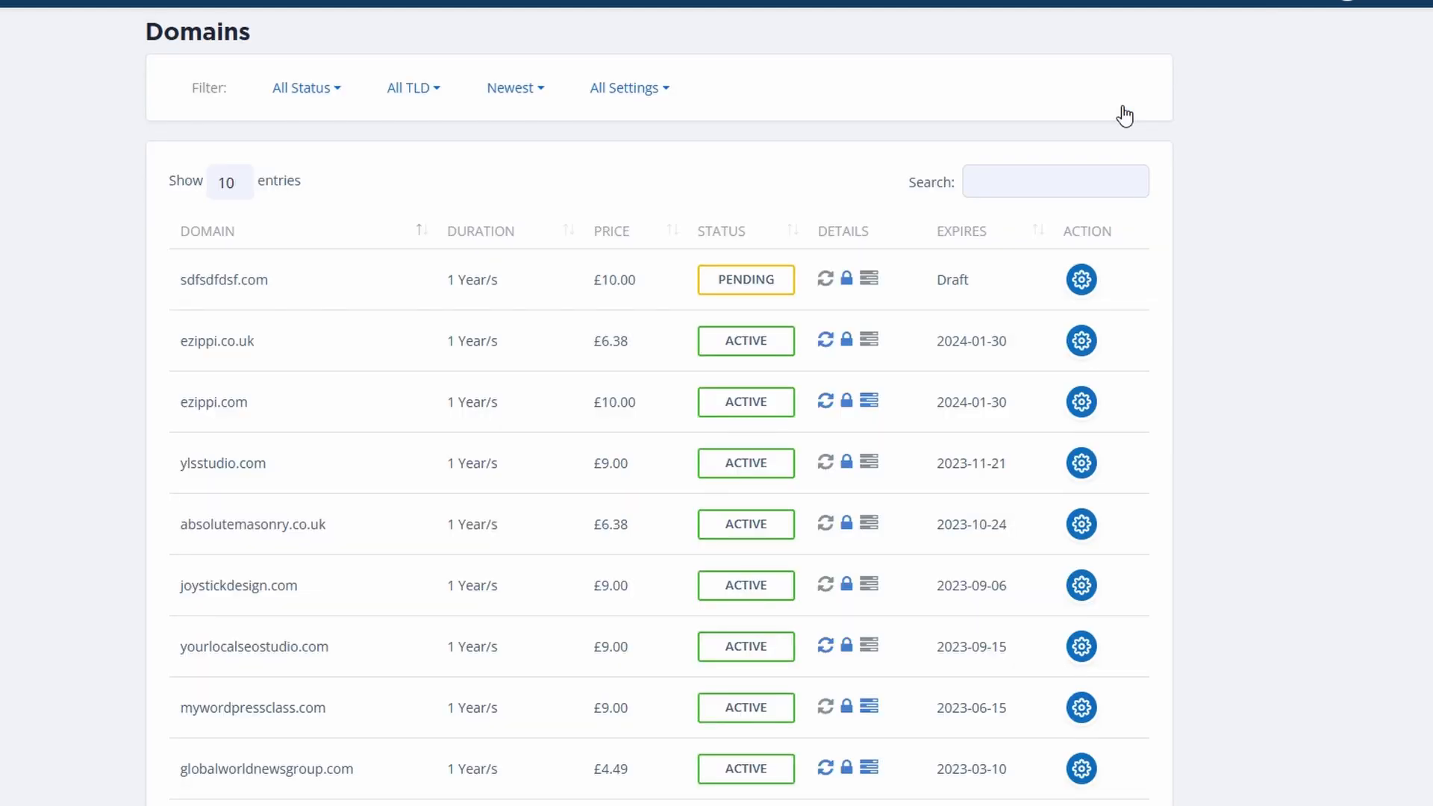
{"action": "scroll", "coordinate": [920, 290], "scroll_direction": "down", "scroll_amount": 2}
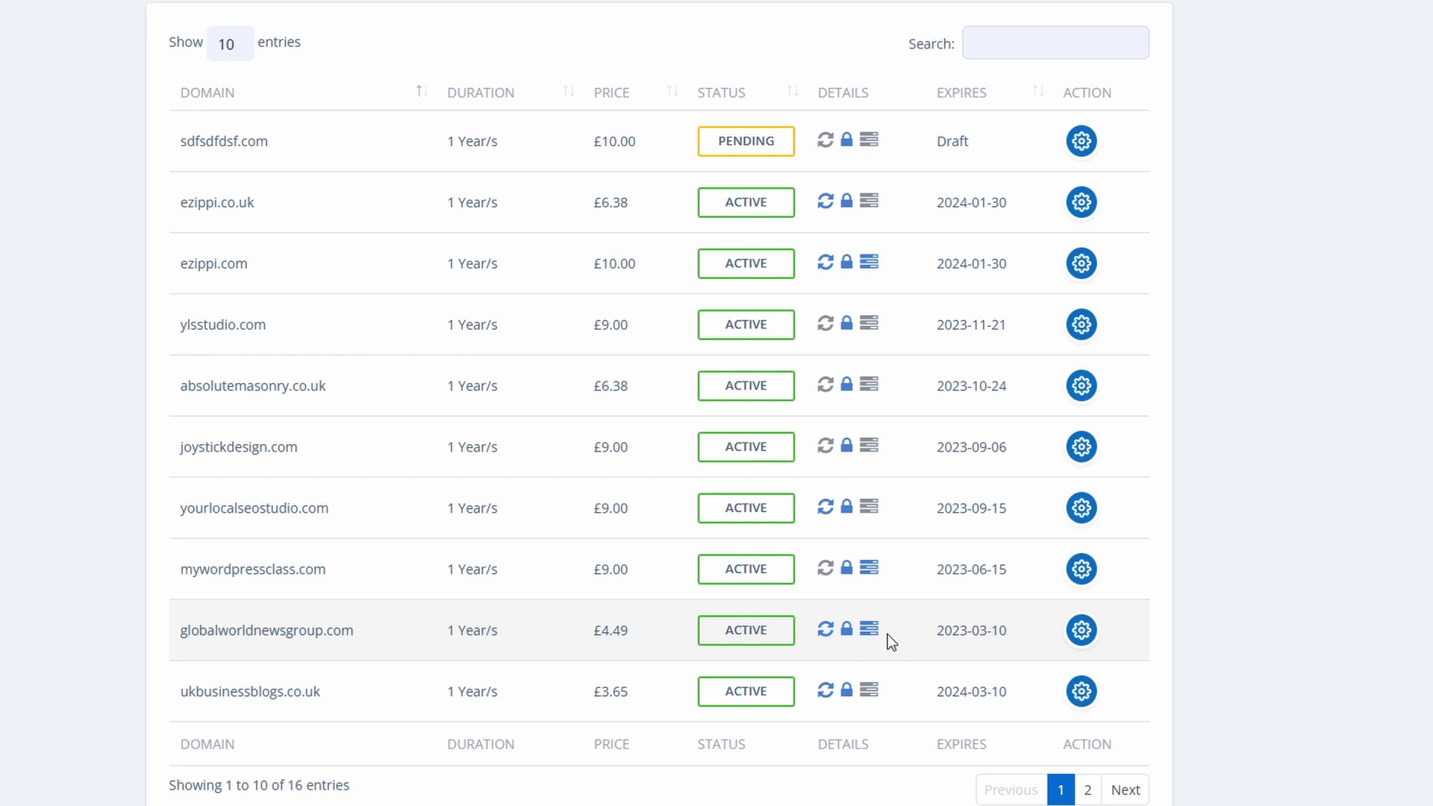
{"action": "left_click", "coordinate": [1080, 632]}
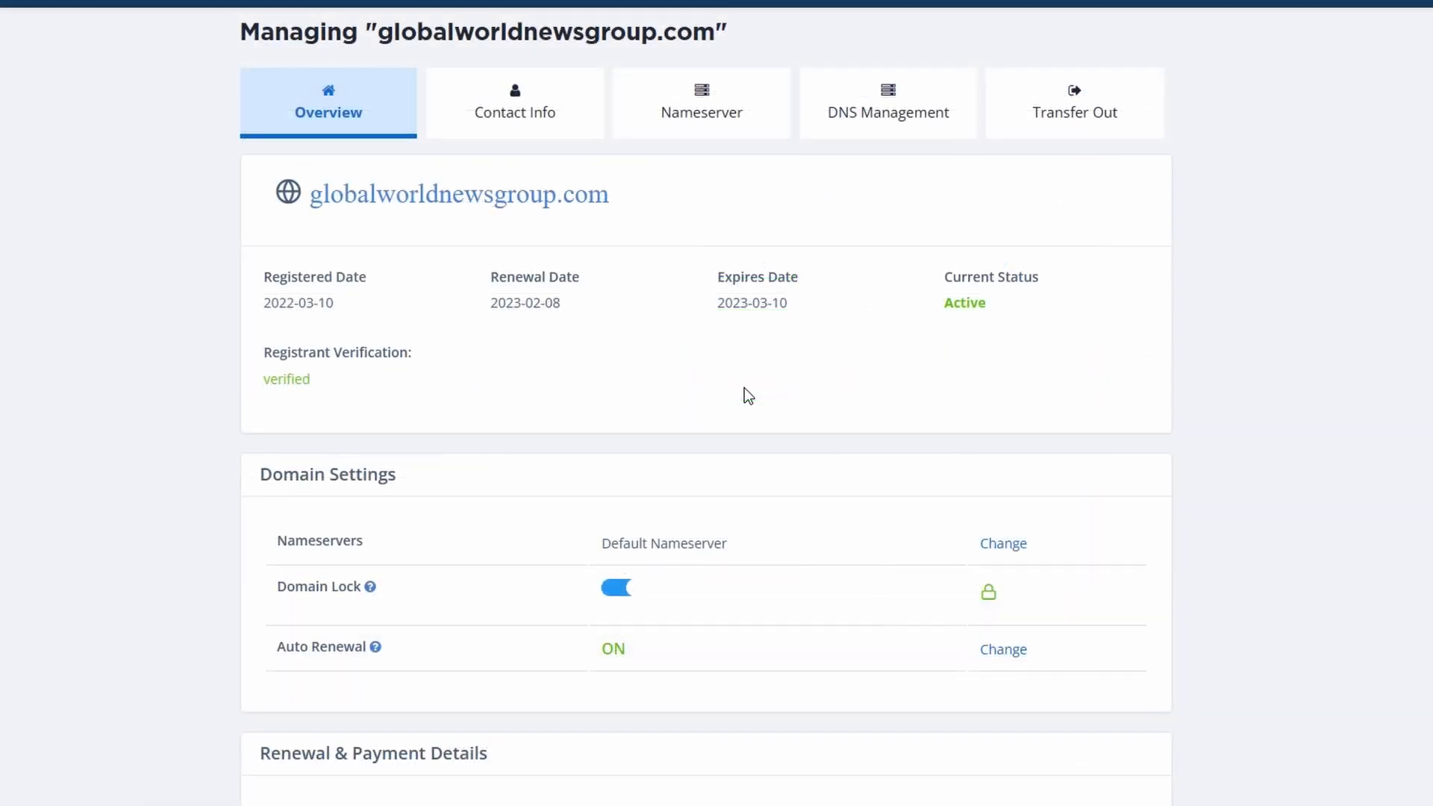
{"action": "left_click", "coordinate": [623, 589]}
{"action": "left_click", "coordinate": [697, 118]}
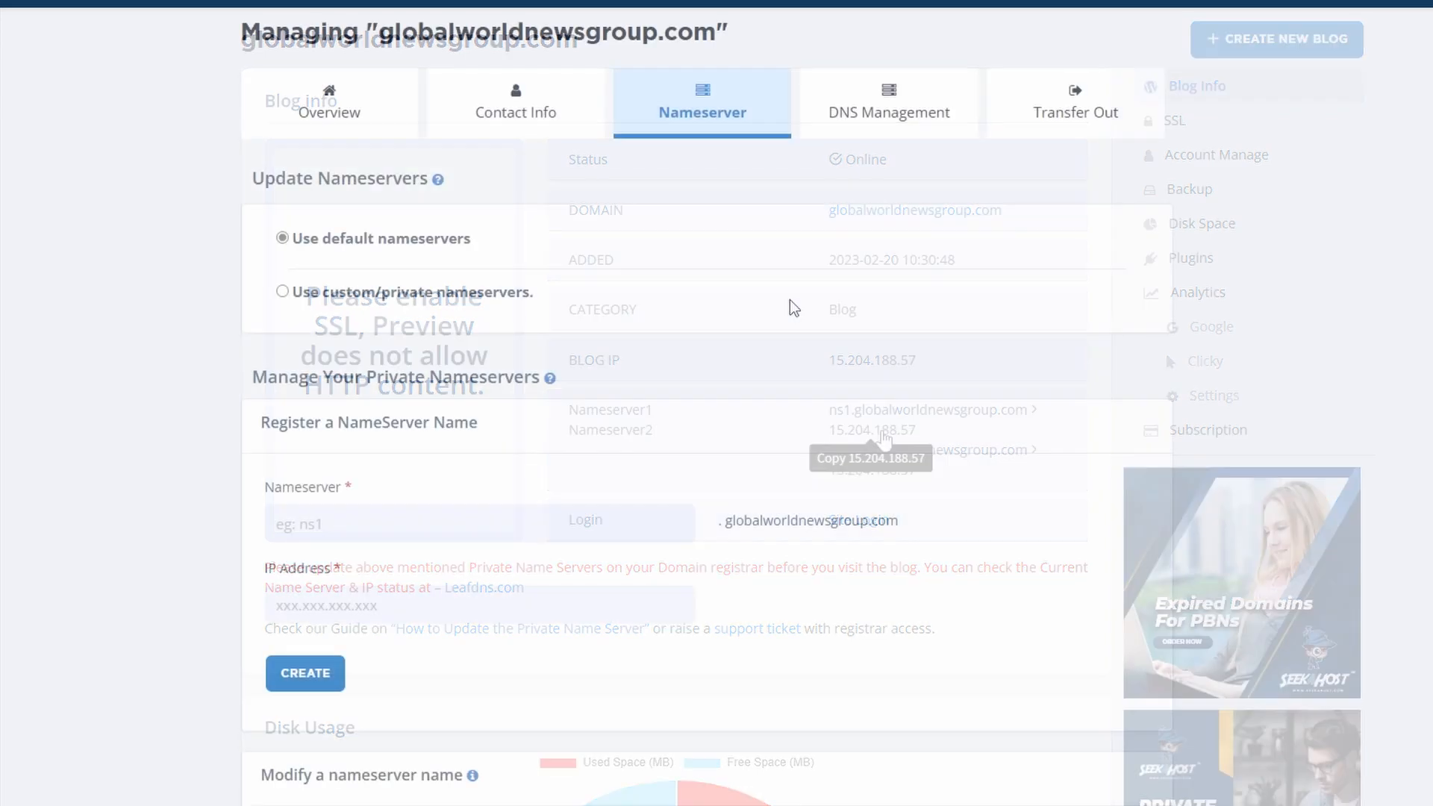
Step: Register the private nameservers ns1 and ns2 for globalworldnewsgroup.com, each with the IP address 15.204.188.57
{"action": "left_click", "coordinate": [329, 524]}
{"action": "type", "text": "ns1"}
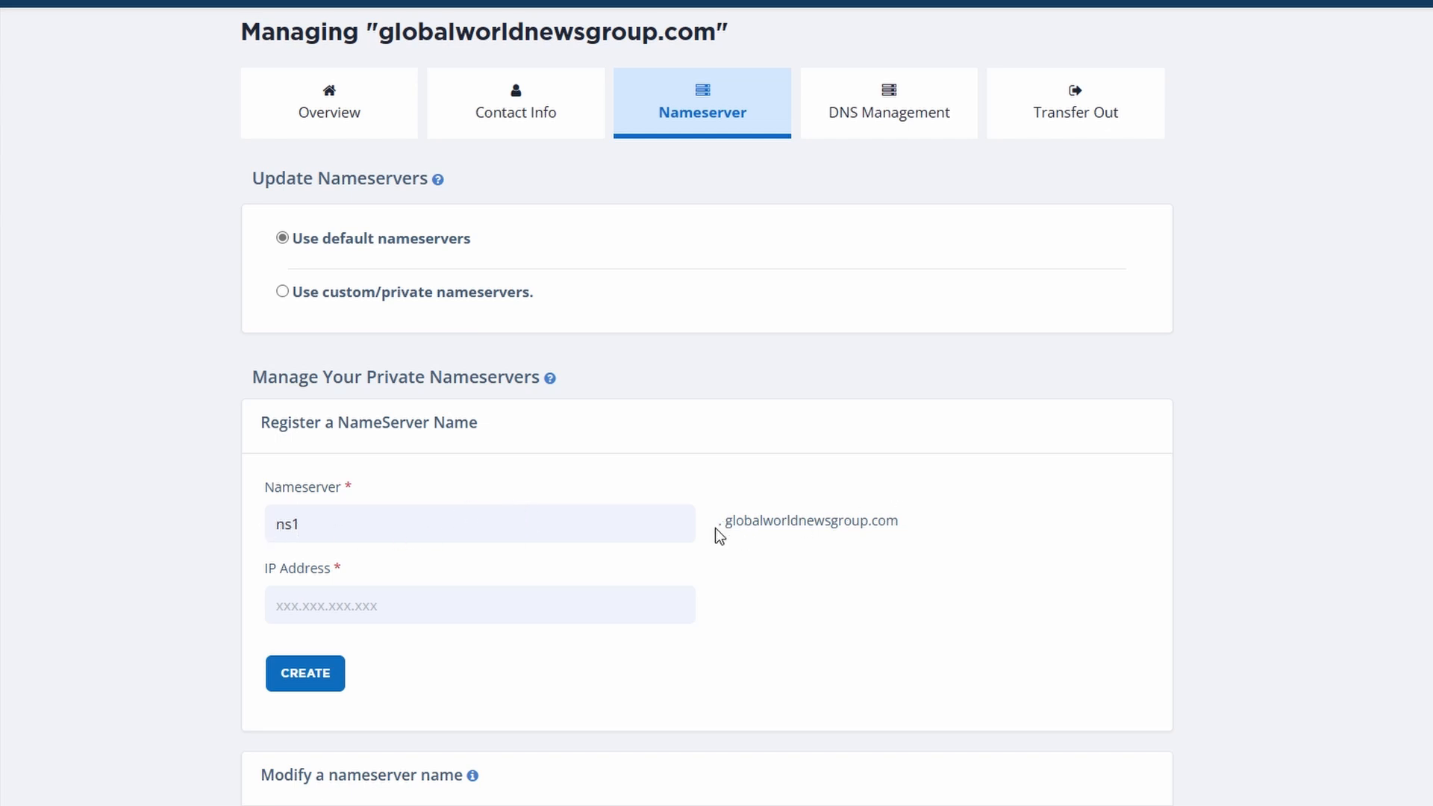
{"action": "left_click_drag", "start_coordinate": [715, 527], "coordinate": [909, 536]}
{"action": "left_click", "coordinate": [314, 681]}
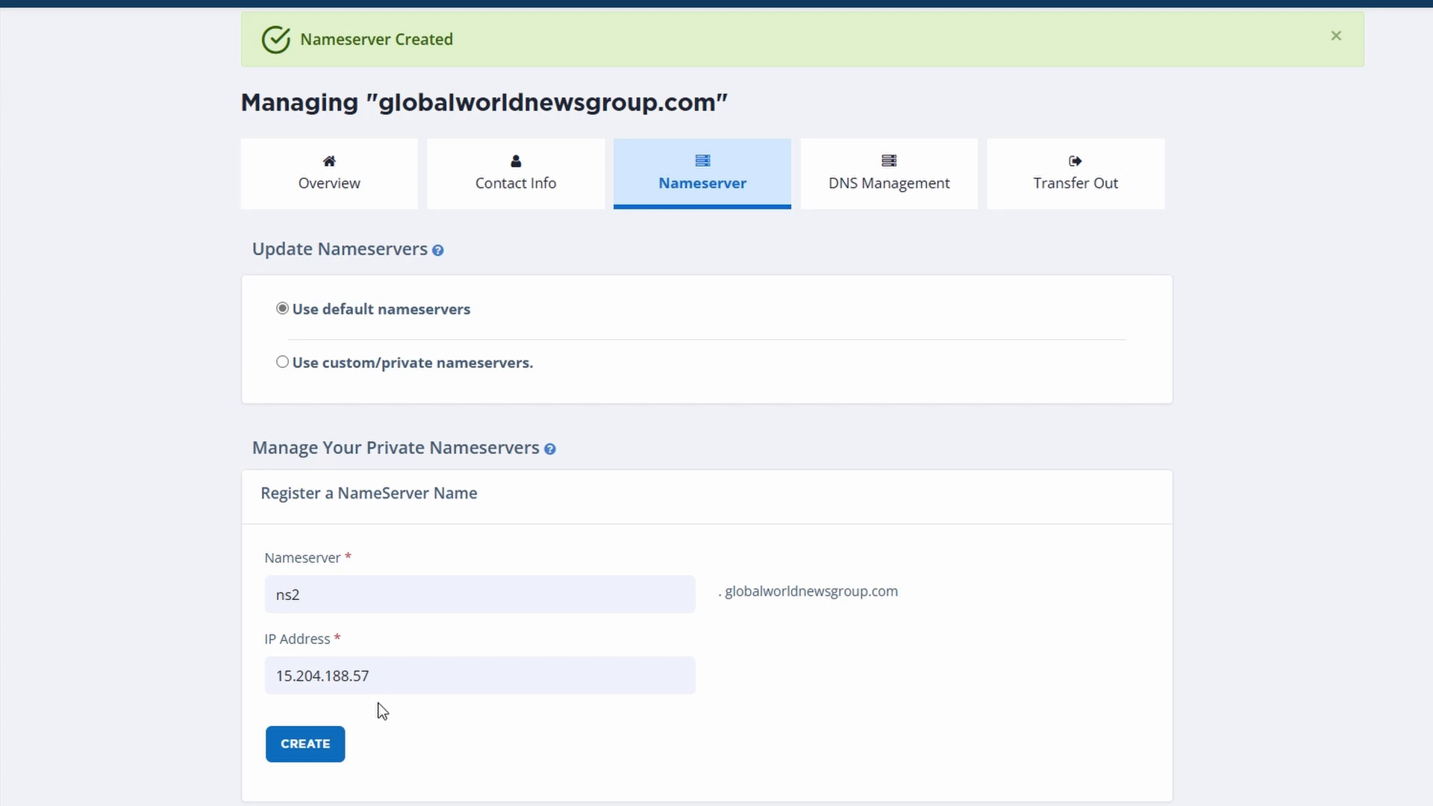
{"action": "left_click", "coordinate": [326, 742]}
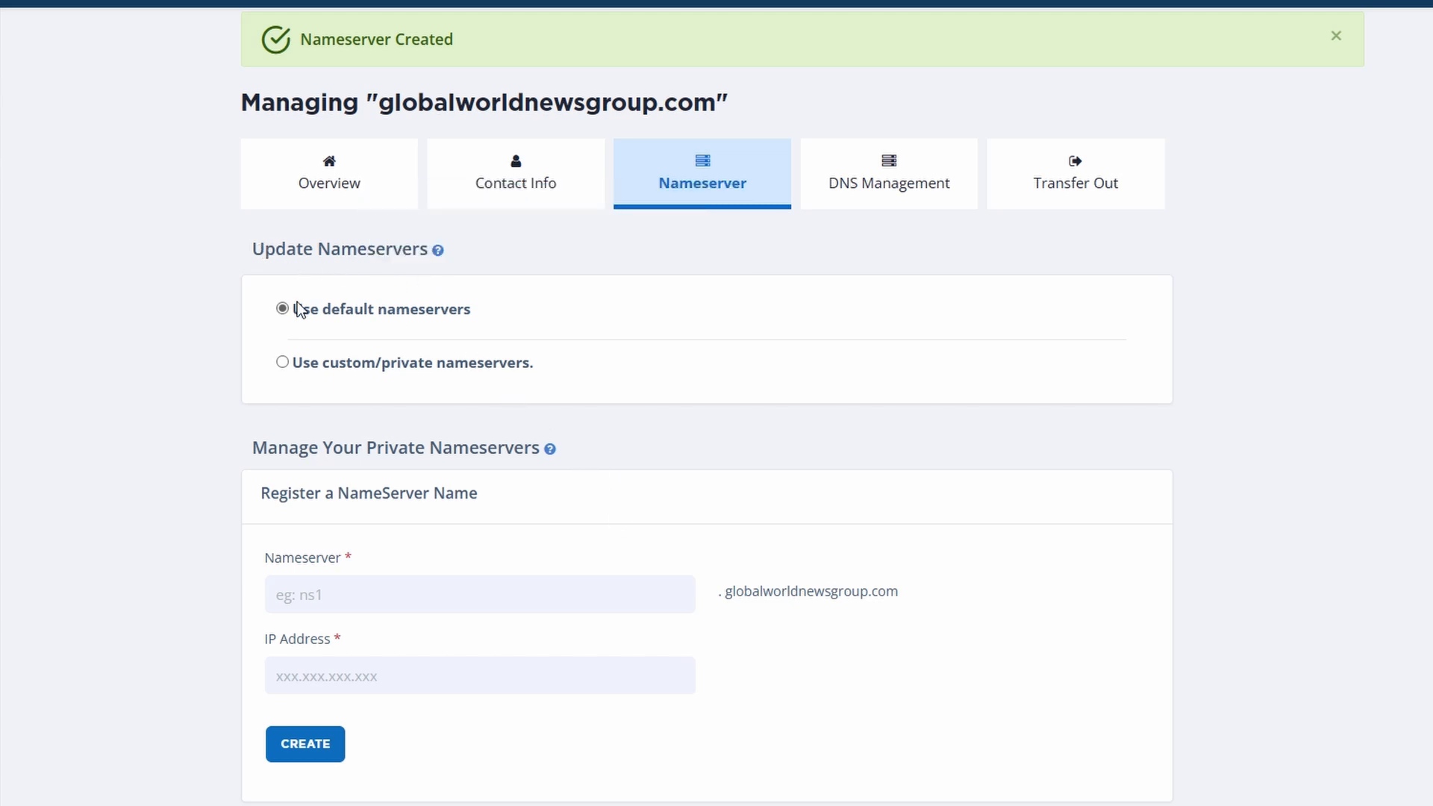
Step: Switch the domain to custom/private nameservers using ns1.globalworldnewsgroup.com and ns2.globalworldnewsgroup.com
{"action": "left_click", "coordinate": [282, 363]}
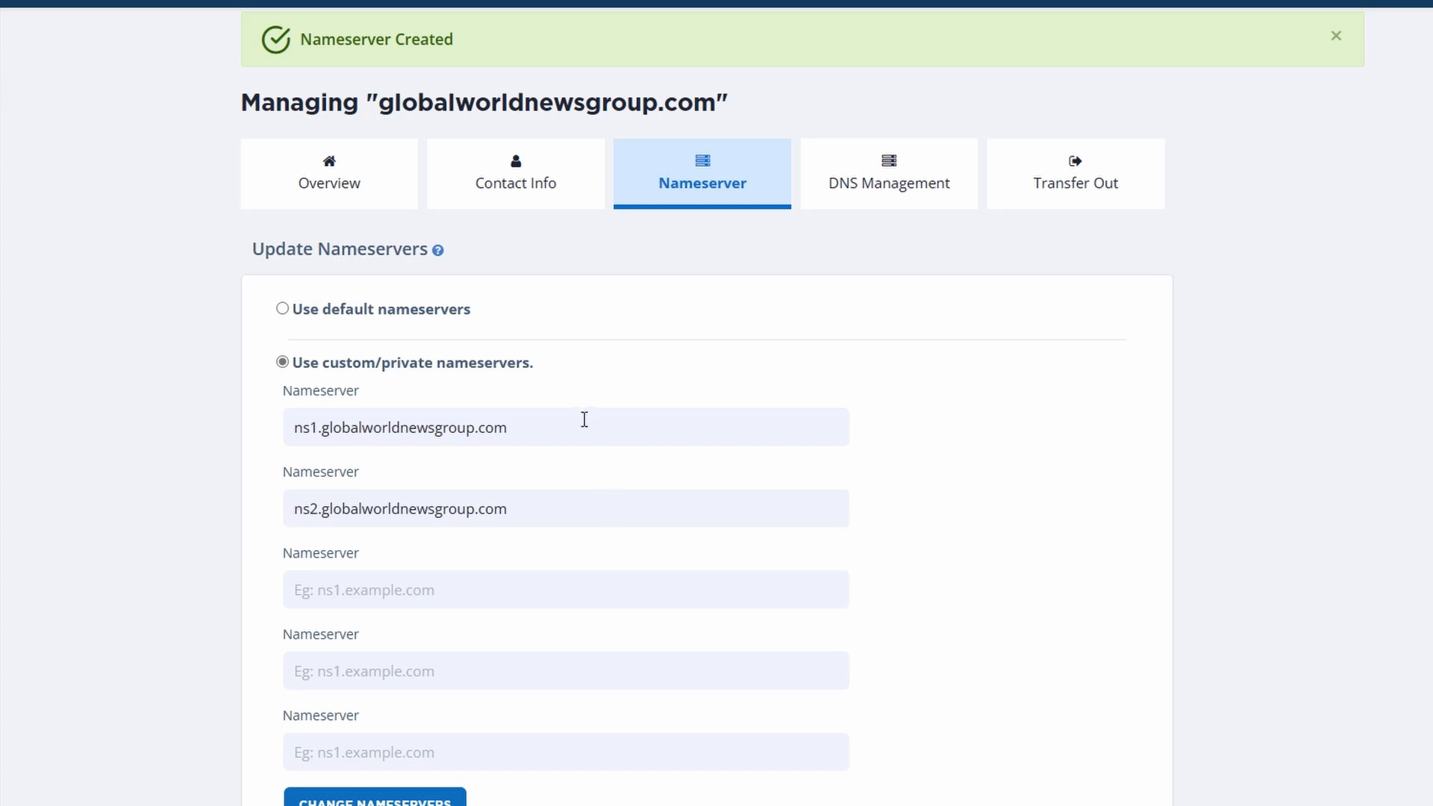
{"action": "scroll", "coordinate": [575, 504], "scroll_direction": "down", "scroll_amount": 2}
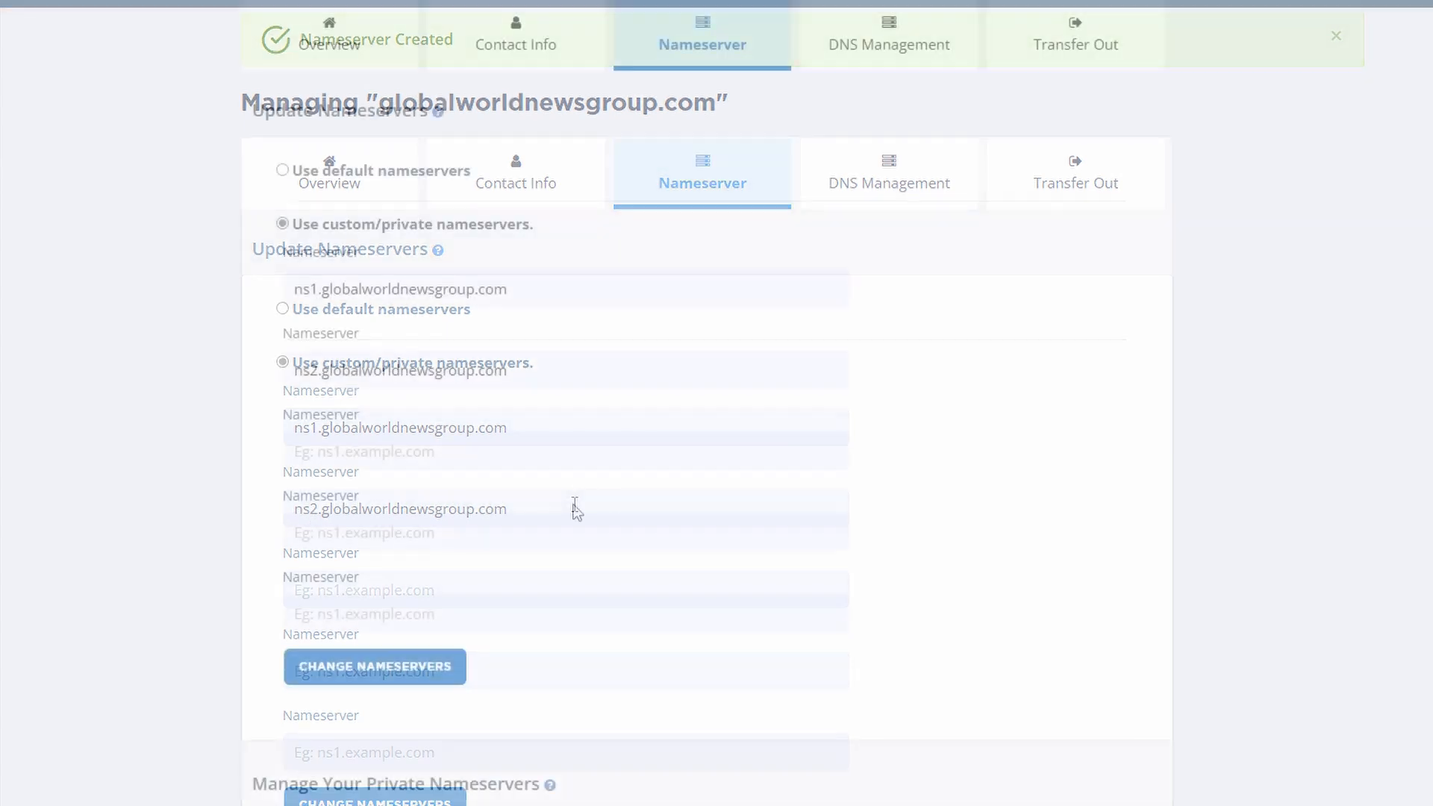
{"action": "left_click", "coordinate": [342, 691]}
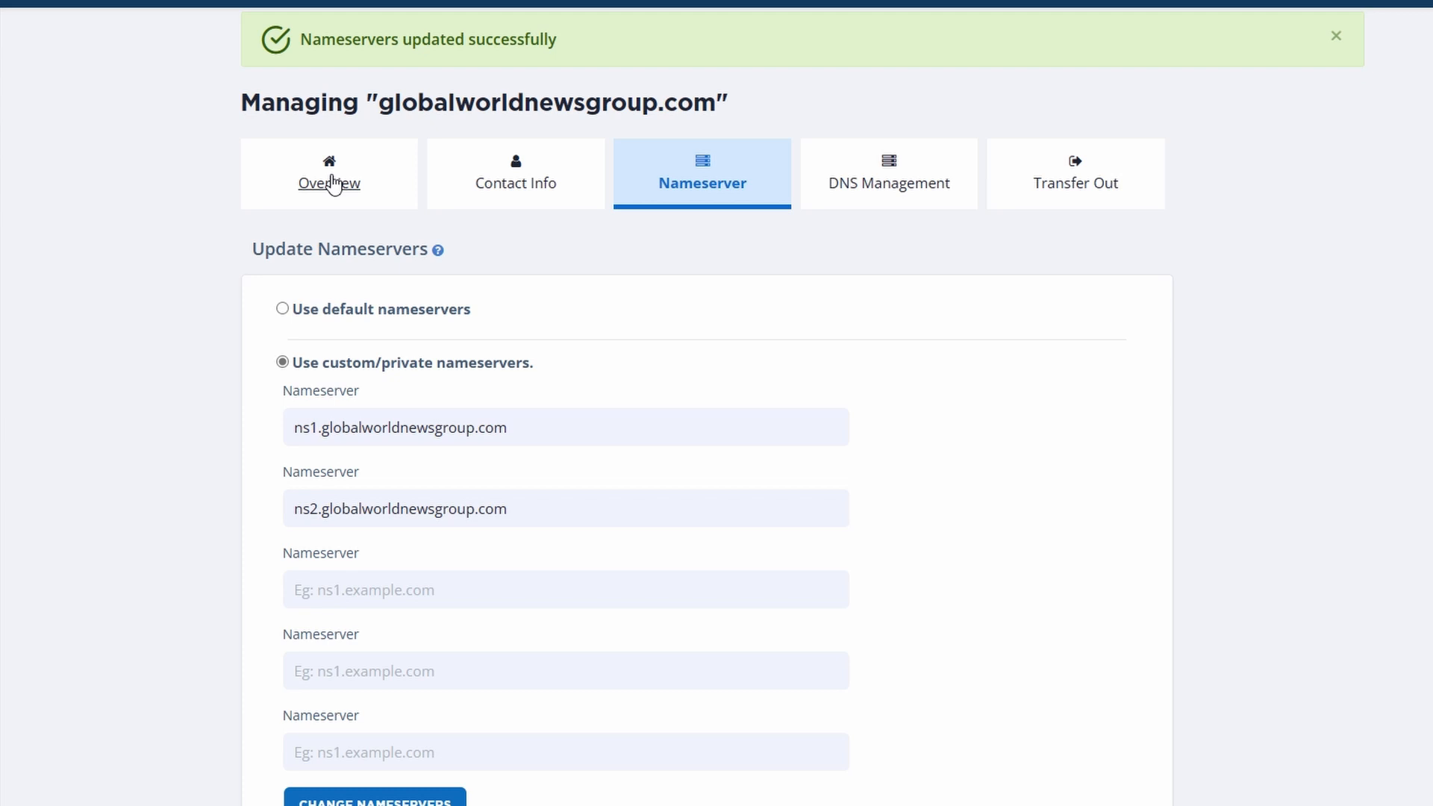
Step: Check the domain's overview and review the Leaf DNS nameserver test results for globalworldnewsgroup.com
{"action": "left_click", "coordinate": [333, 185]}
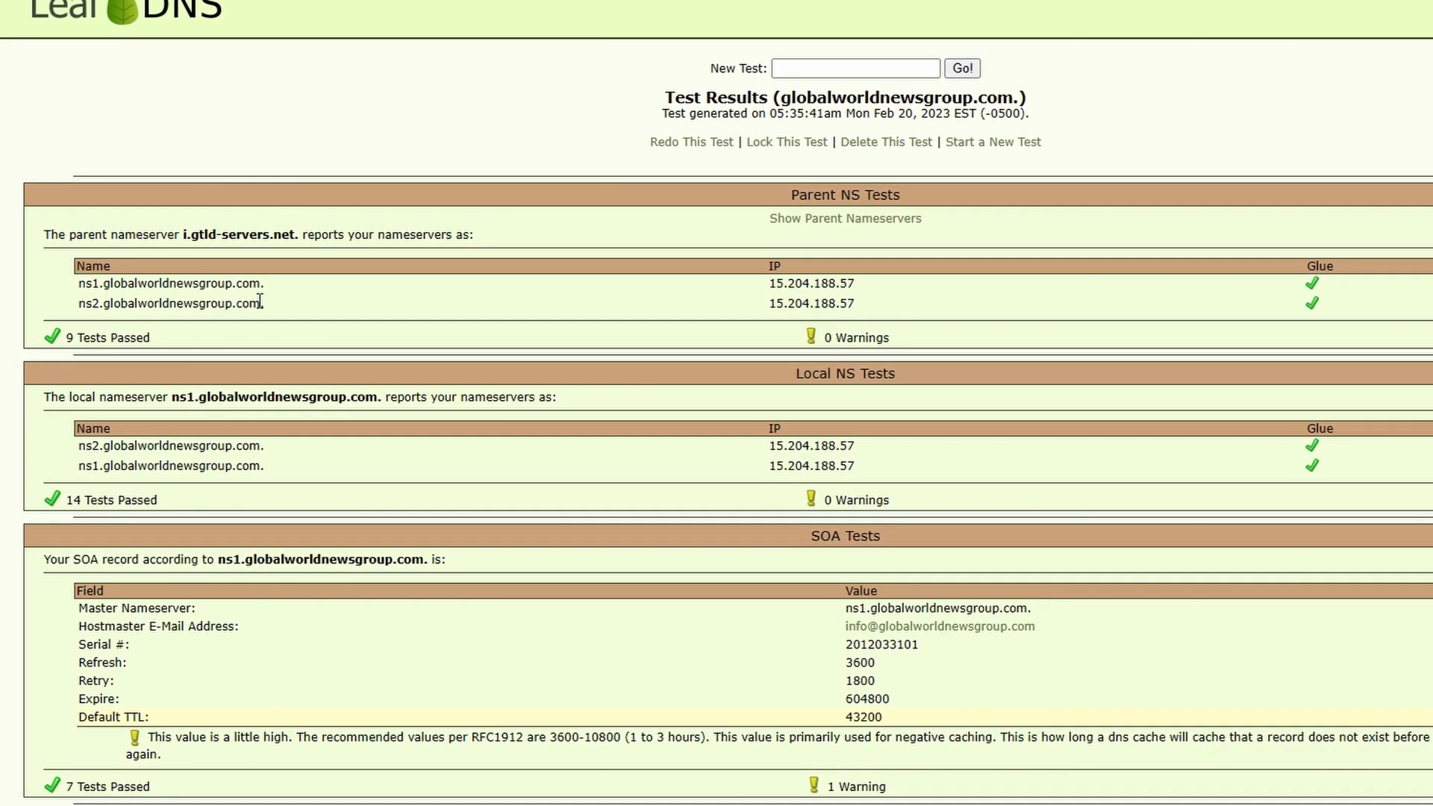
{"action": "scroll", "coordinate": [793, 290], "scroll_direction": "down", "scroll_amount": 2}
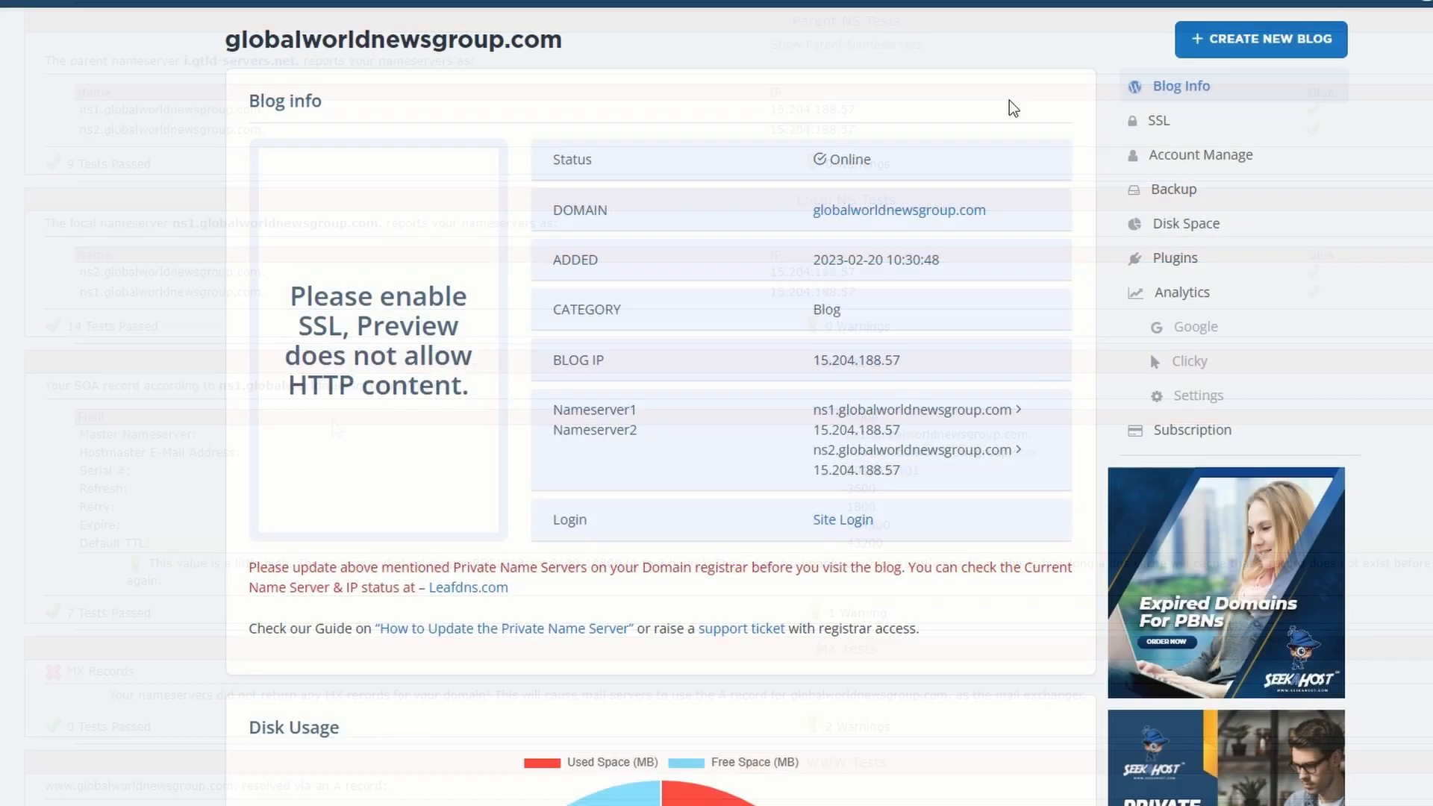
Step: Enable the SSL certificate for the globalworldnewsgroup.com blog
{"action": "left_click", "coordinate": [1175, 122]}
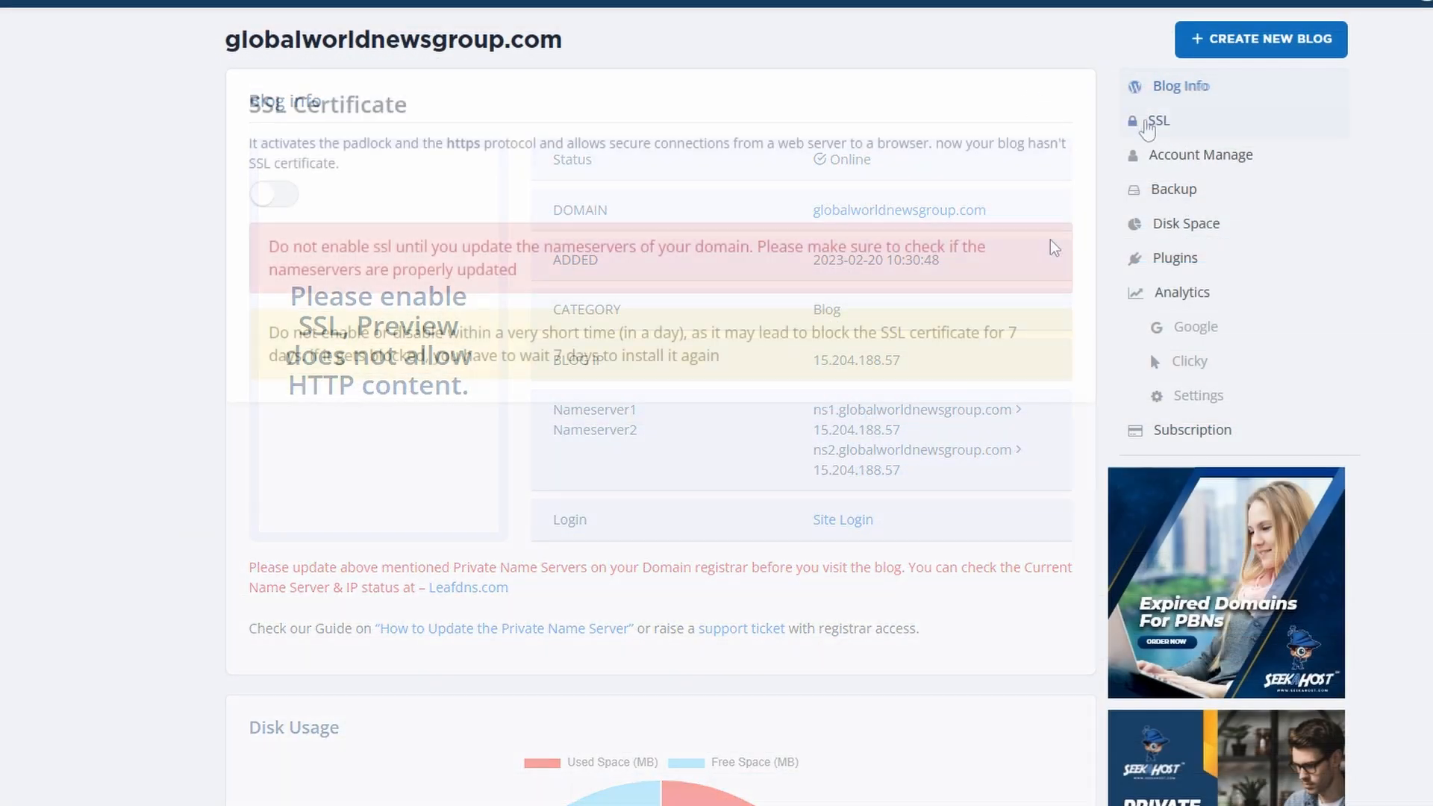
{"action": "left_click", "coordinate": [275, 196]}
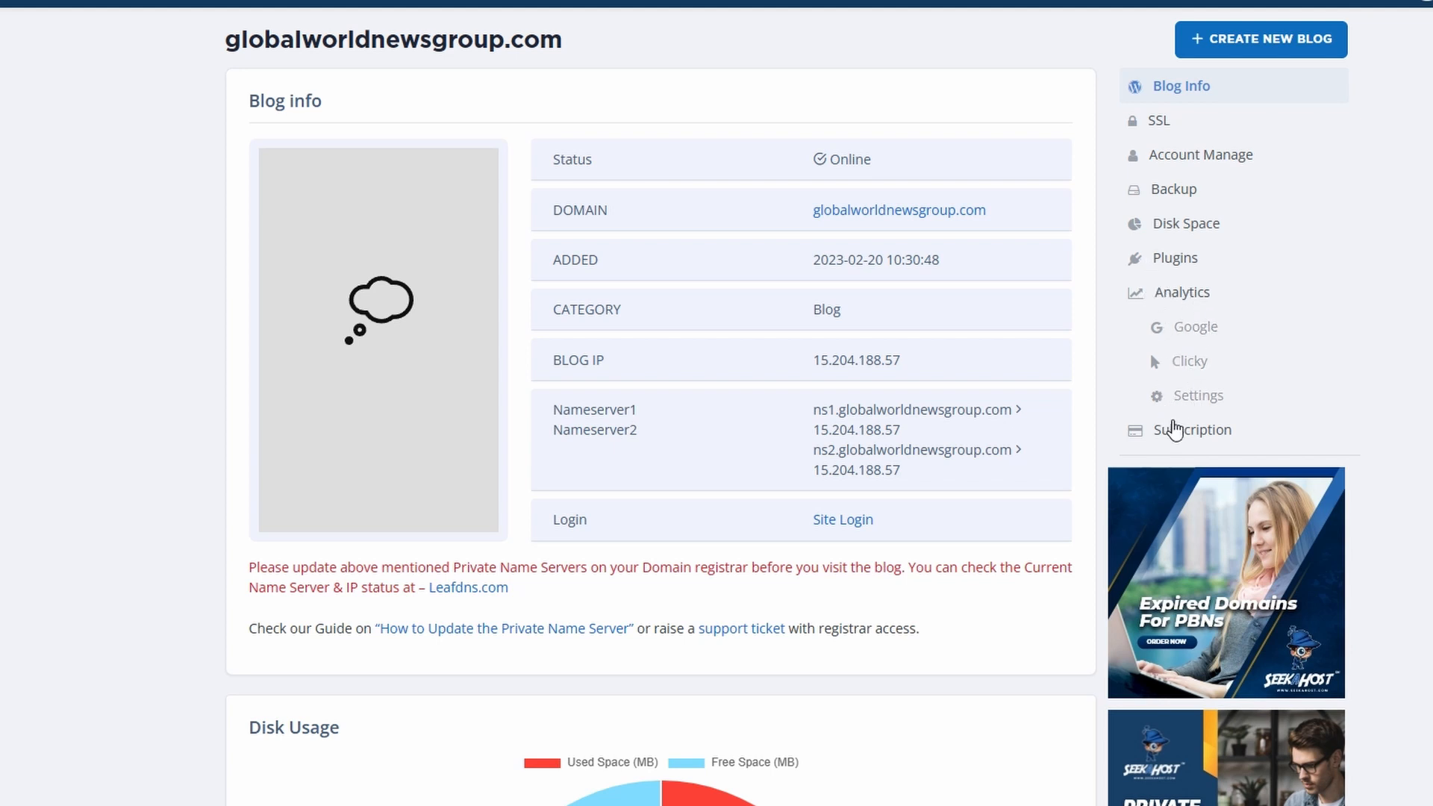
Step: Review the blog's info page, including its disk usage chart and the blog deletion section
{"action": "scroll", "coordinate": [946, 450], "scroll_direction": "down", "scroll_amount": 3}
{"action": "scroll", "coordinate": [946, 450], "scroll_direction": "down", "scroll_amount": 3}
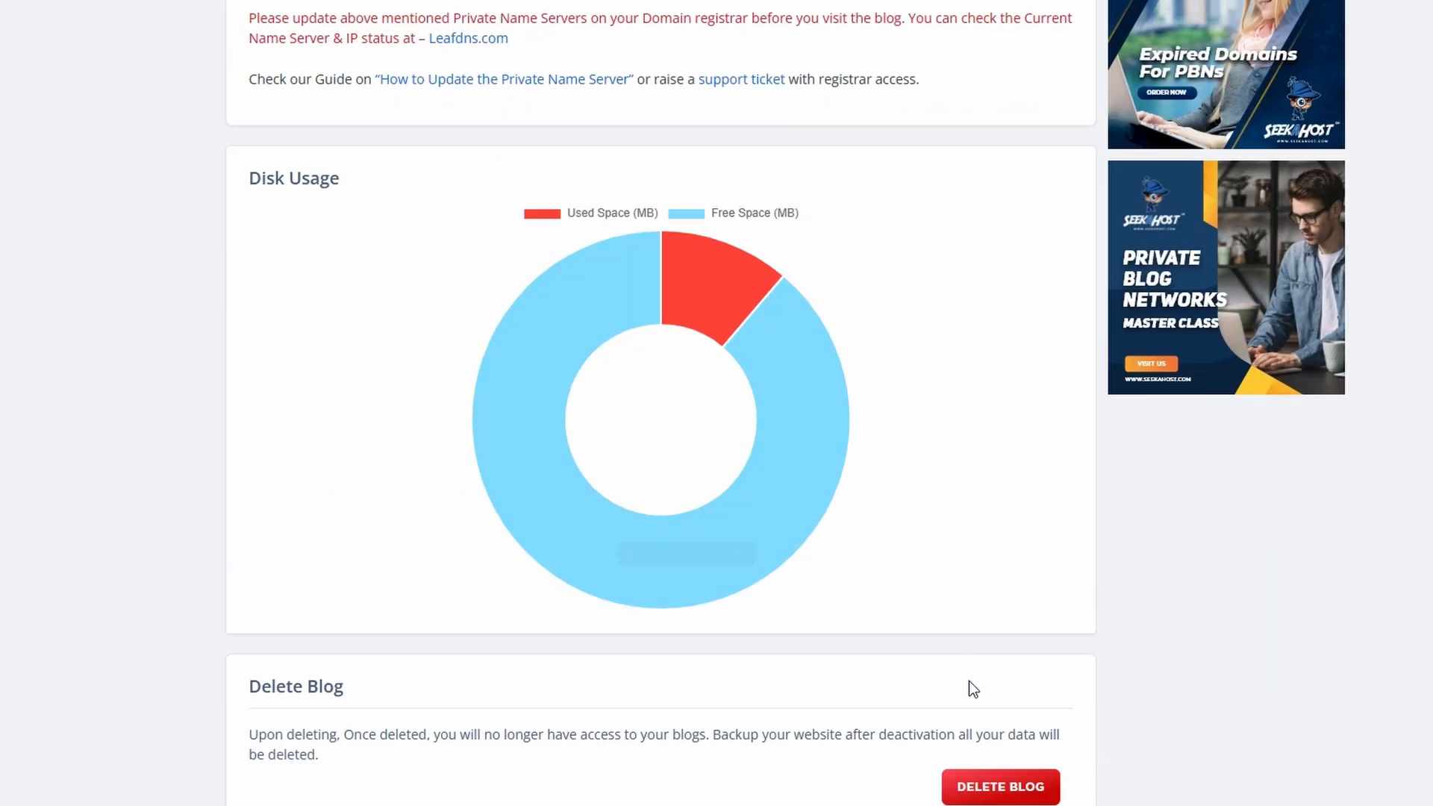
{"action": "scroll", "coordinate": [568, 283], "scroll_direction": "up", "scroll_amount": 6}
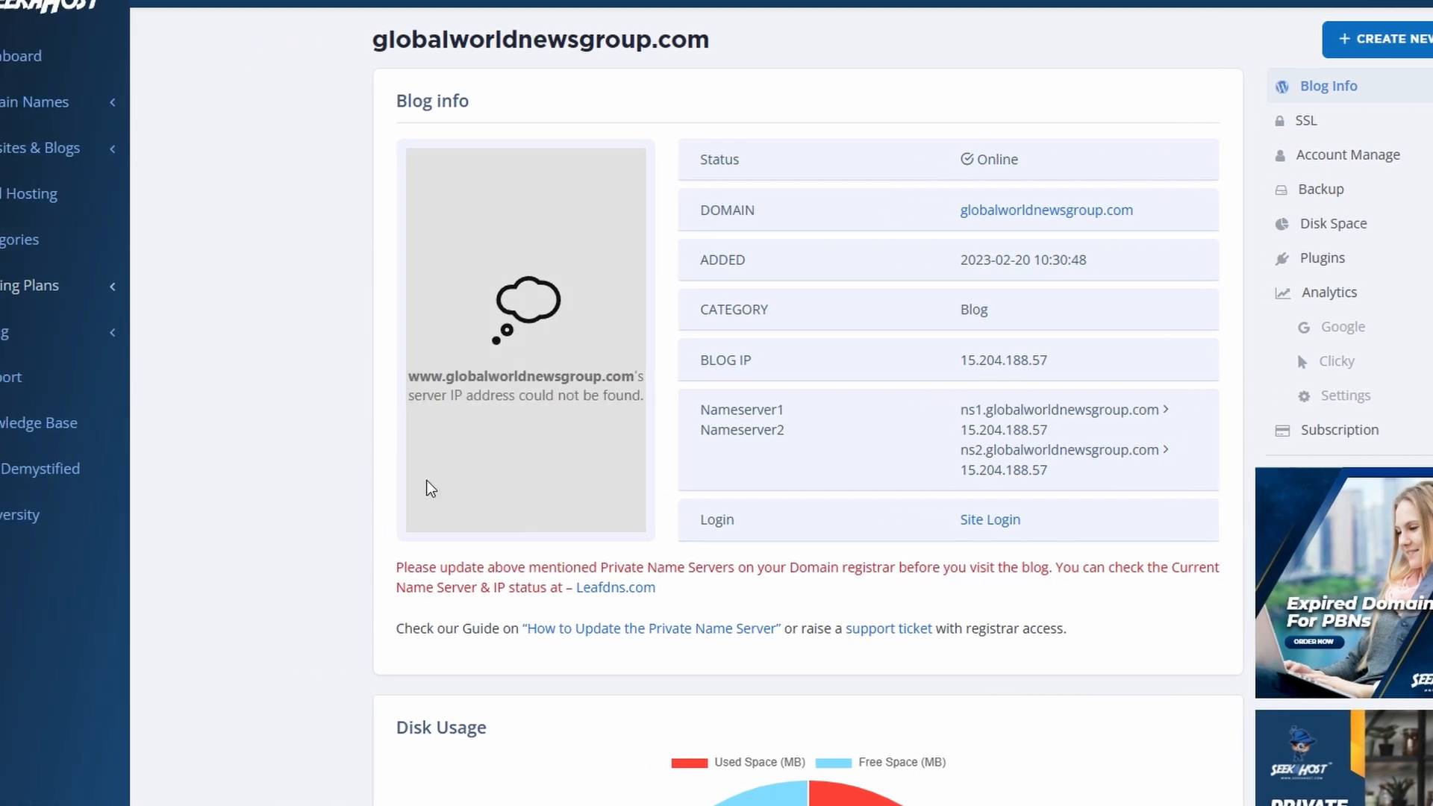
Step: List the available hosting plan types
{"action": "left_click", "coordinate": [149, 293]}
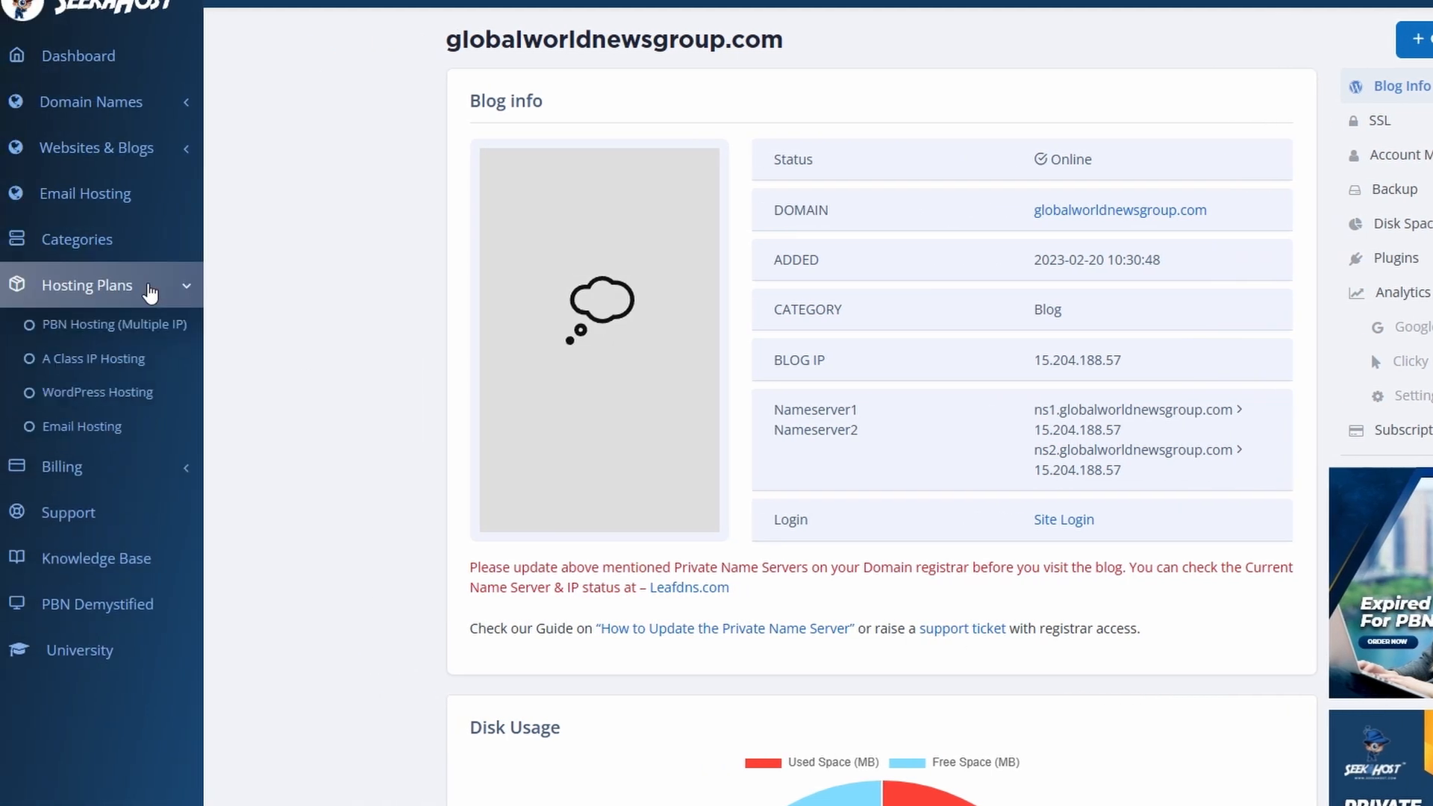